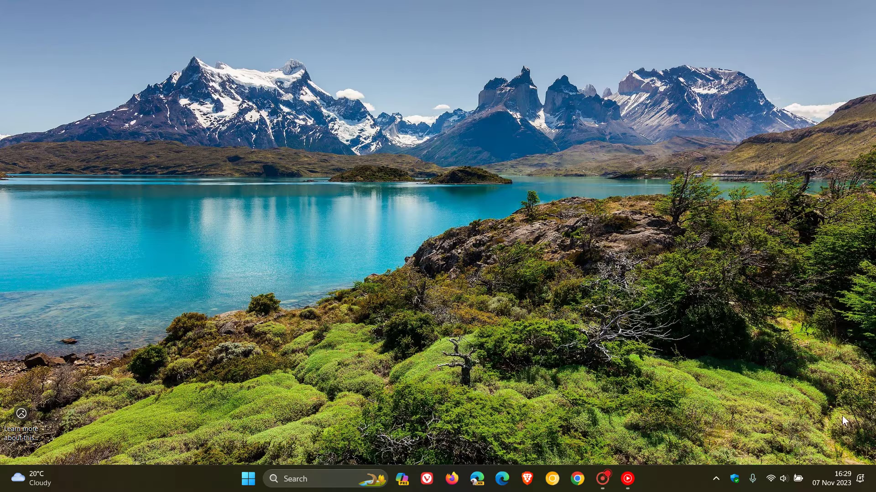
Check the calendar flyout, then launch Clock from All apps and show World clock
left_click(847, 483)
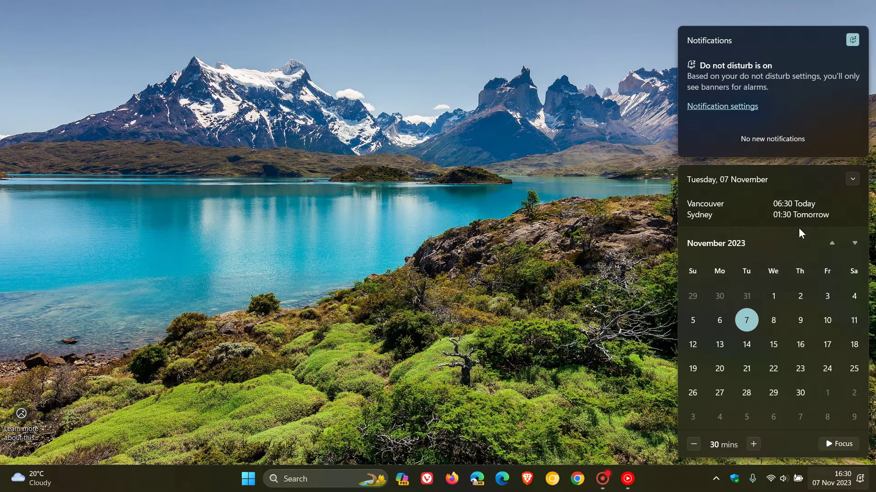
left_click(551, 272)
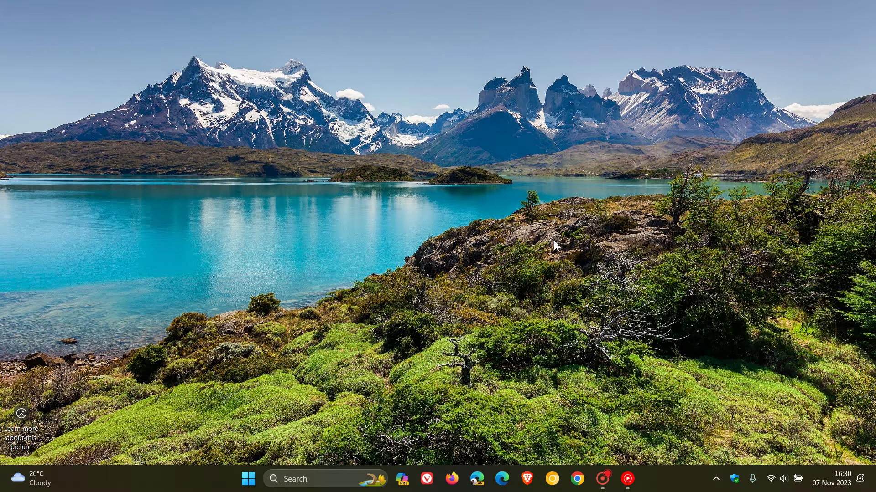
left_click(248, 479)
left_click(572, 112)
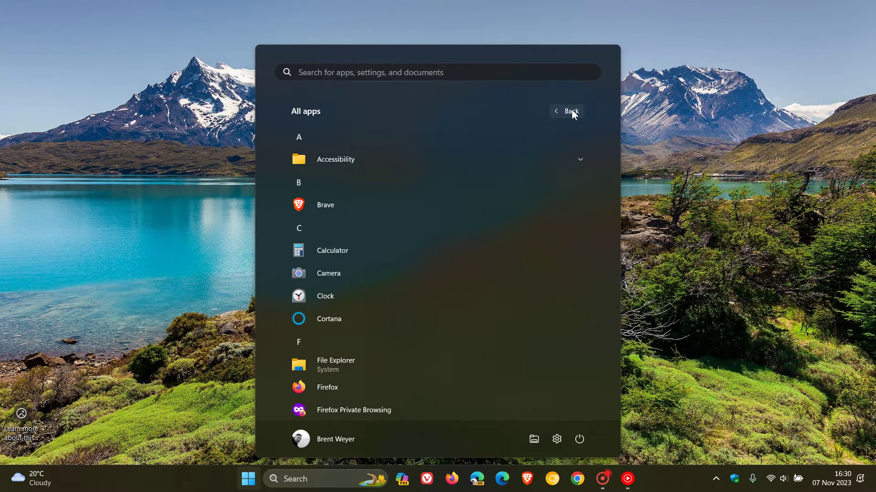
left_click(396, 298)
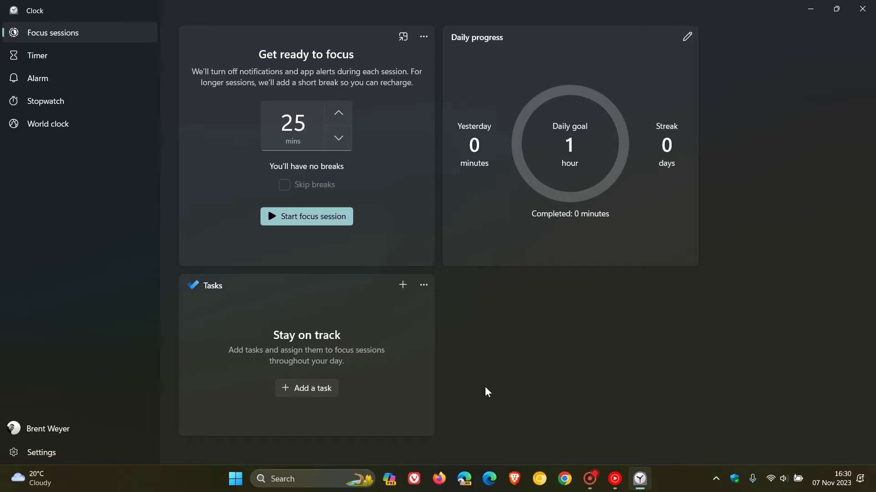
left_click(74, 127)
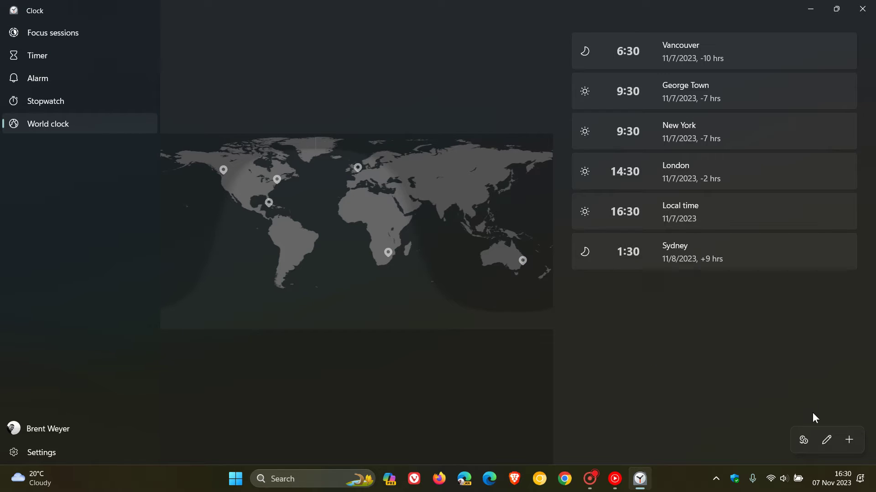
left_click(849, 441)
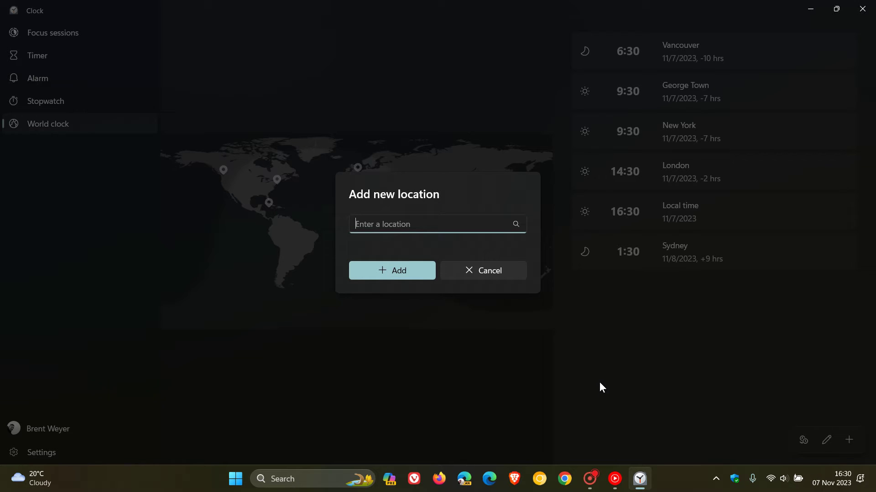
type("Lond")
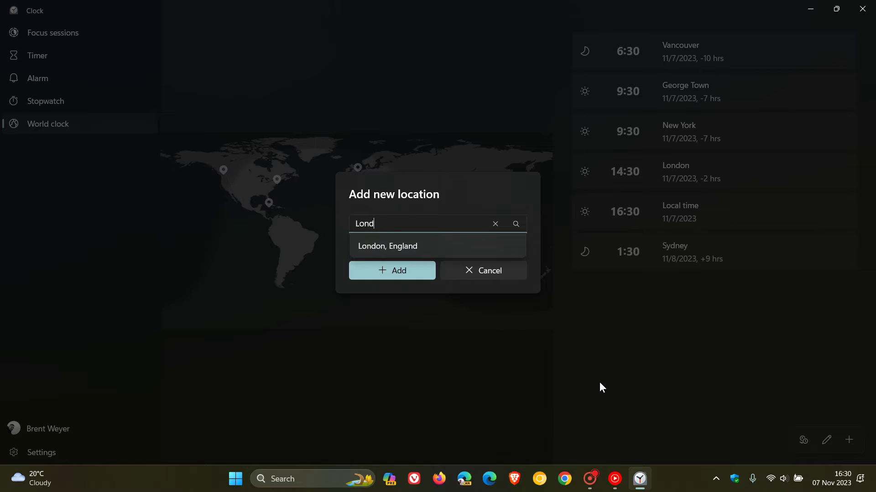
type("on")
left_click(452, 244)
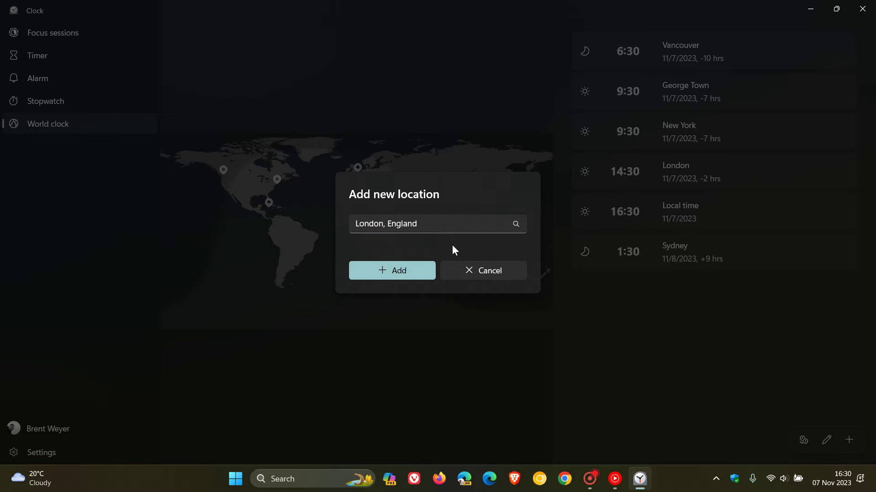
left_click(409, 271)
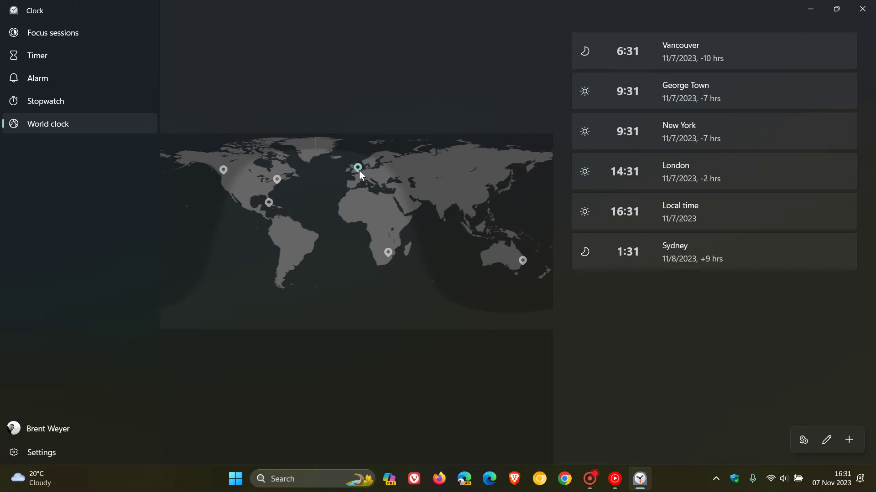
Search for 'Toky' and add Tokyo, Japan as the seventh world clock place
left_click(852, 444)
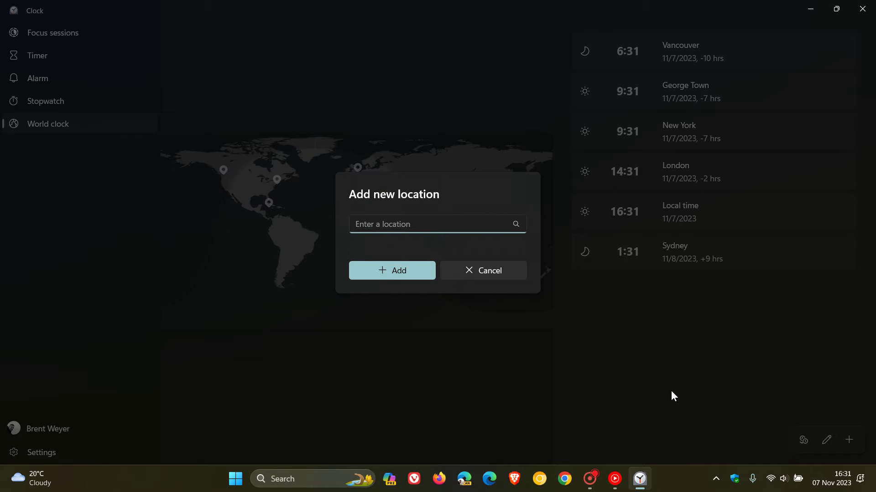
type("T")
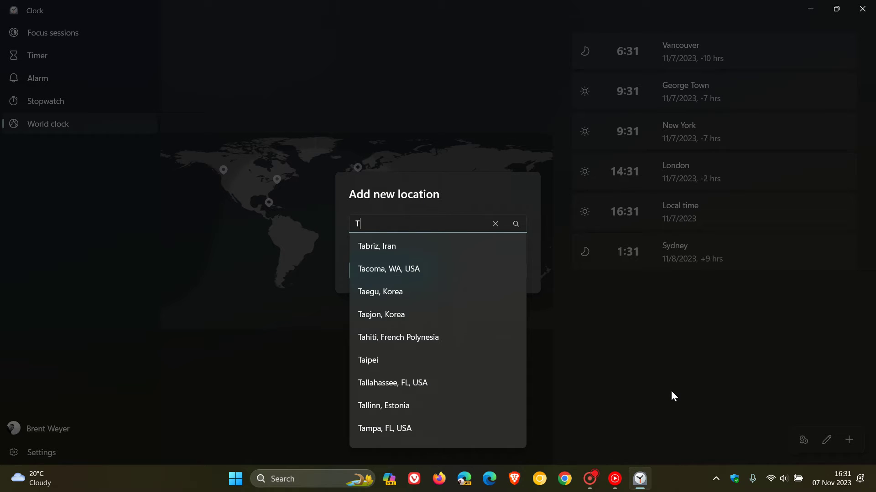
type("oky")
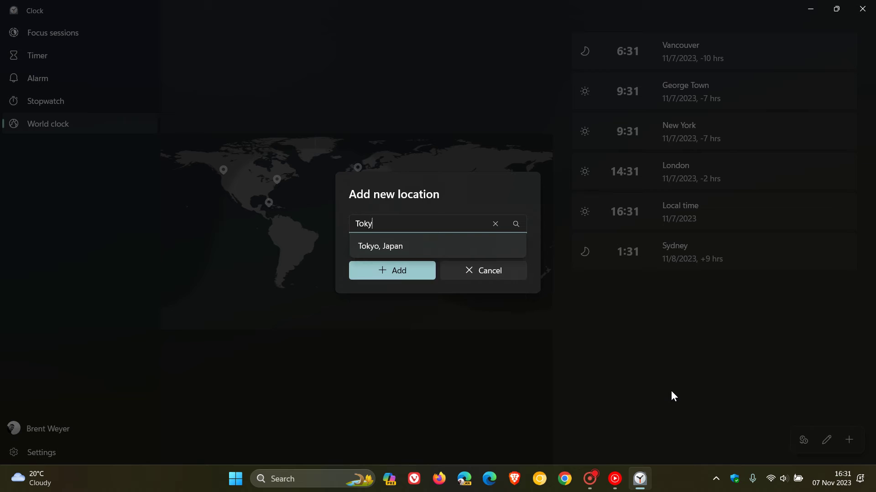
left_click(417, 246)
left_click(412, 274)
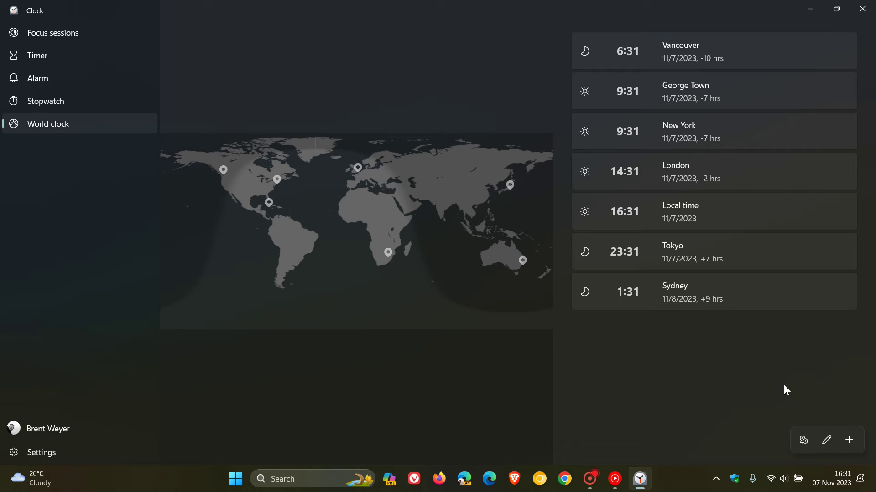
Delete the Tokyo and Sydney entries from the city list and finish editing
left_click(827, 440)
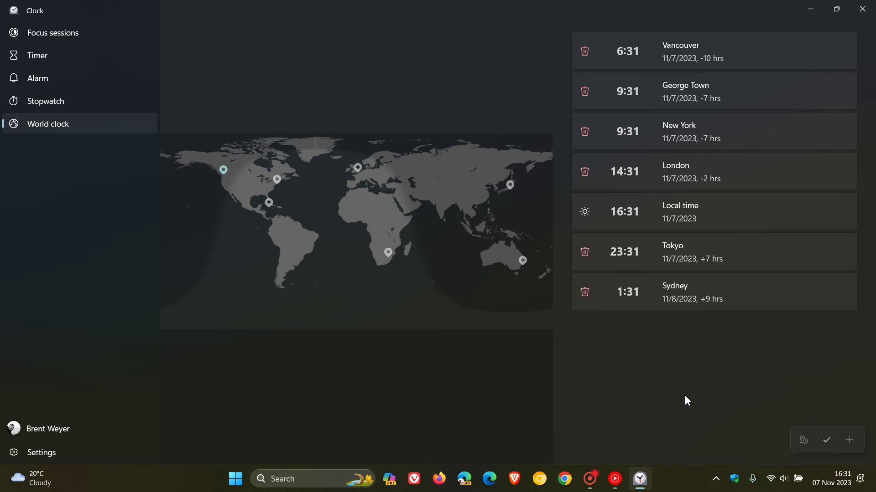
left_click(585, 252)
left_click(585, 252)
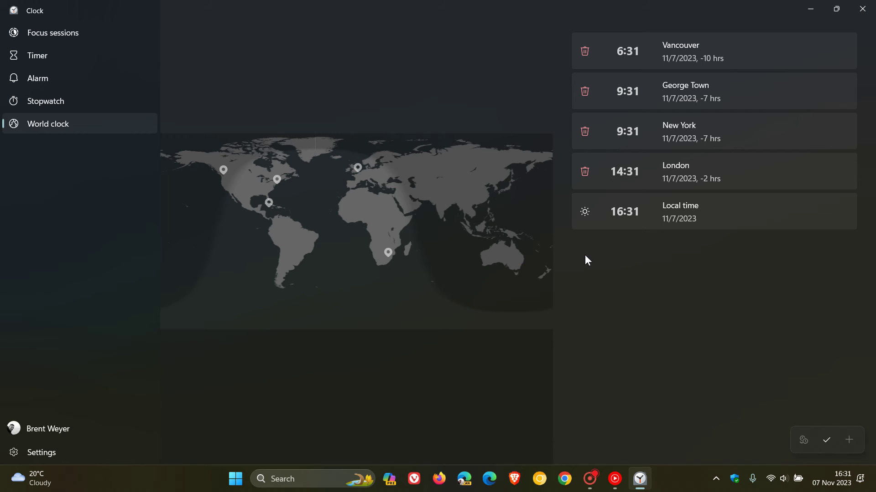
left_click(825, 442)
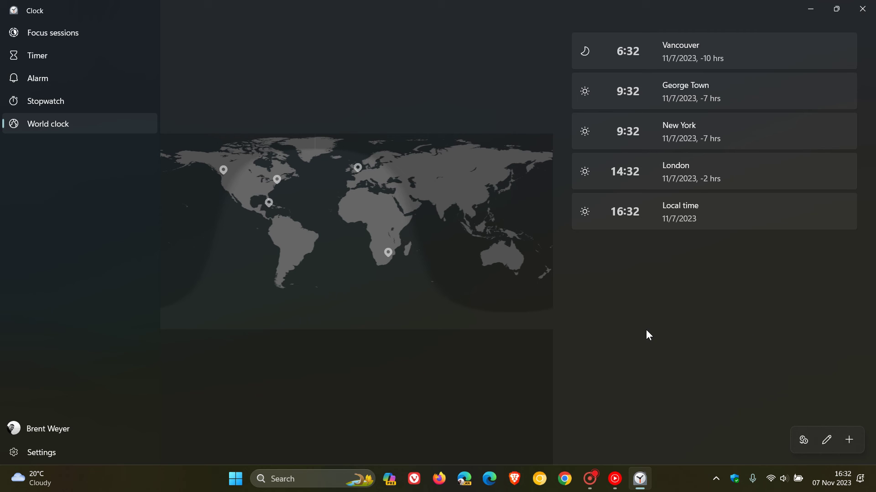
Glance at the taskbar calendar flyout, then minimise the Clock window to the desktop
left_click(843, 482)
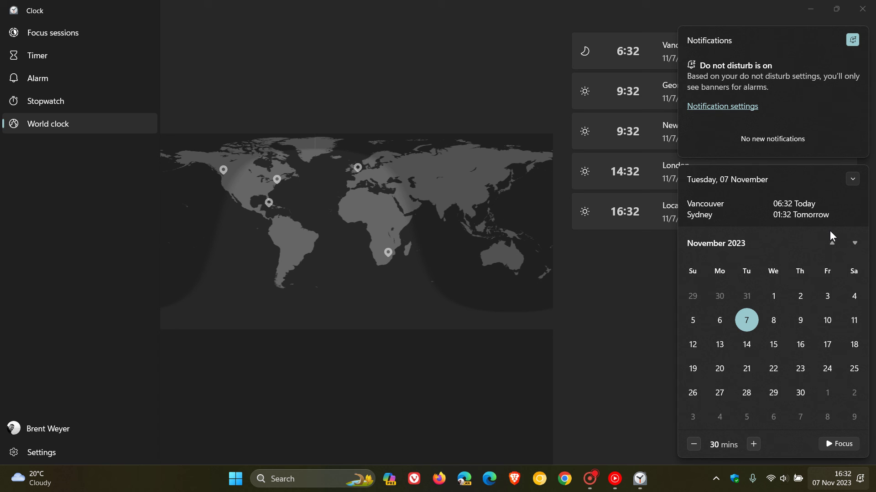
left_click(624, 360)
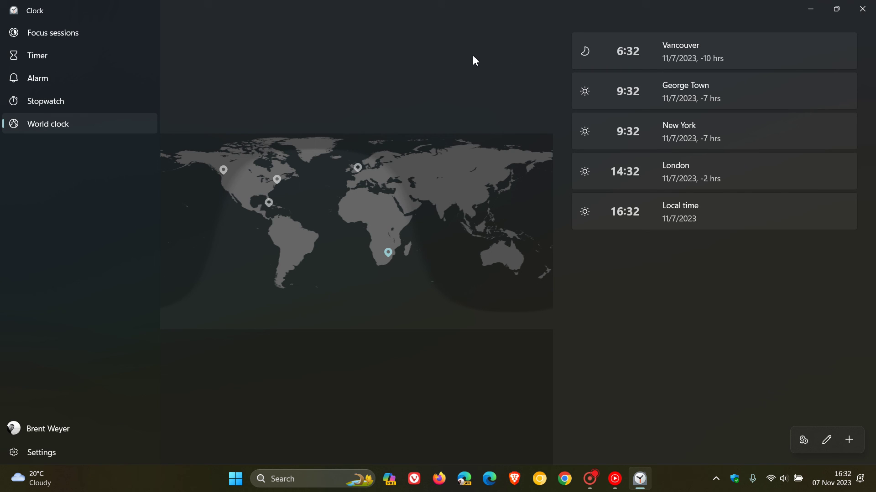
left_click(810, 7)
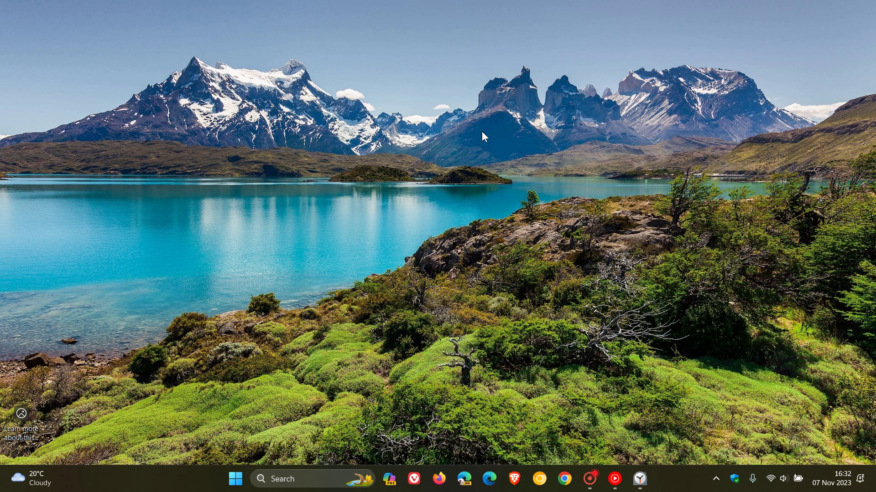